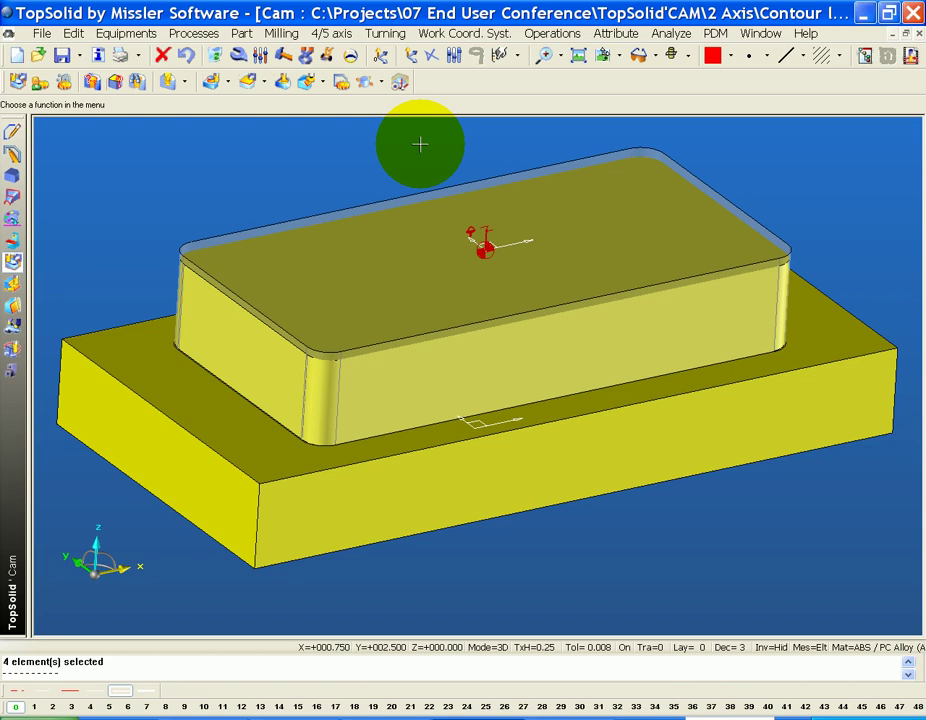
Start an outer-profile finishing operation on the boss side face using the 0.625 end mill
left_click(19, 84)
left_click(539, 374)
left_click(124, 165)
double_click(341, 432)
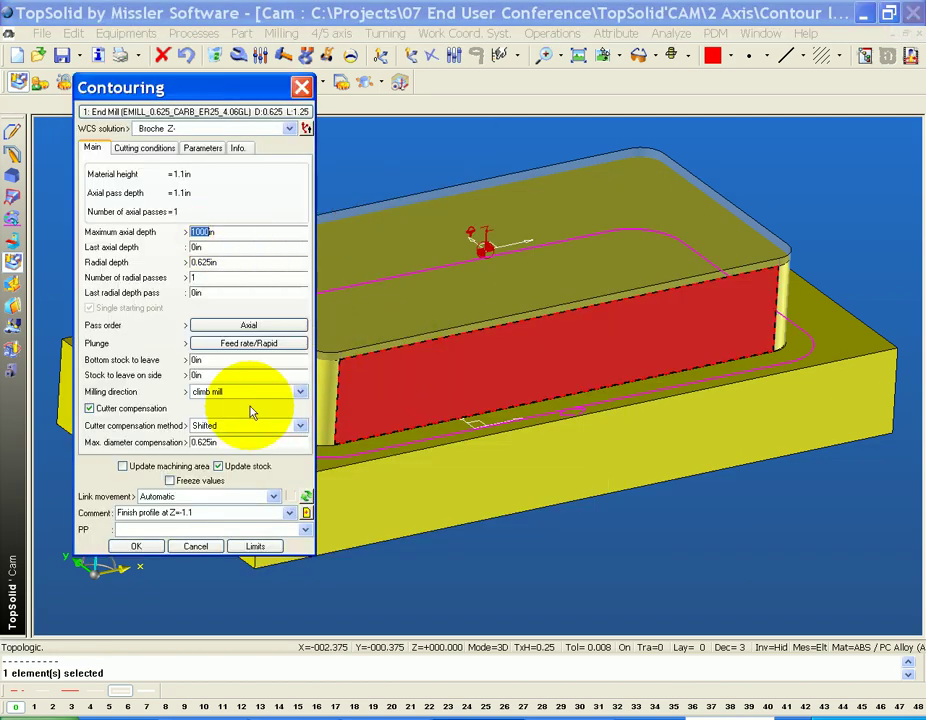
Set both the lead-in and lead-out methods to Helical, then validate to compute the toolpath
left_click(202, 149)
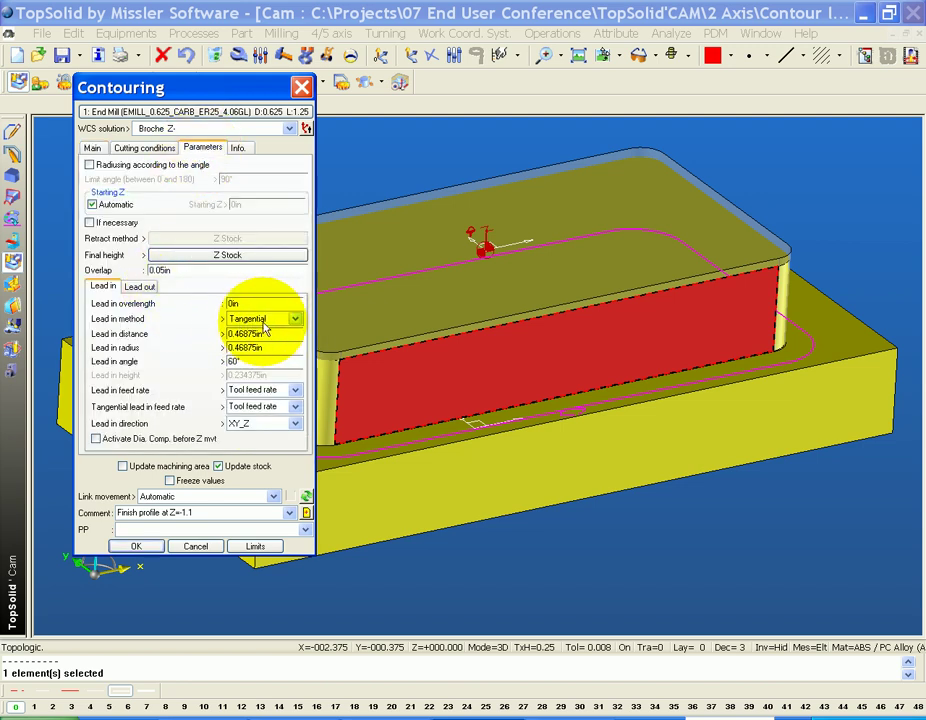
left_click(272, 320)
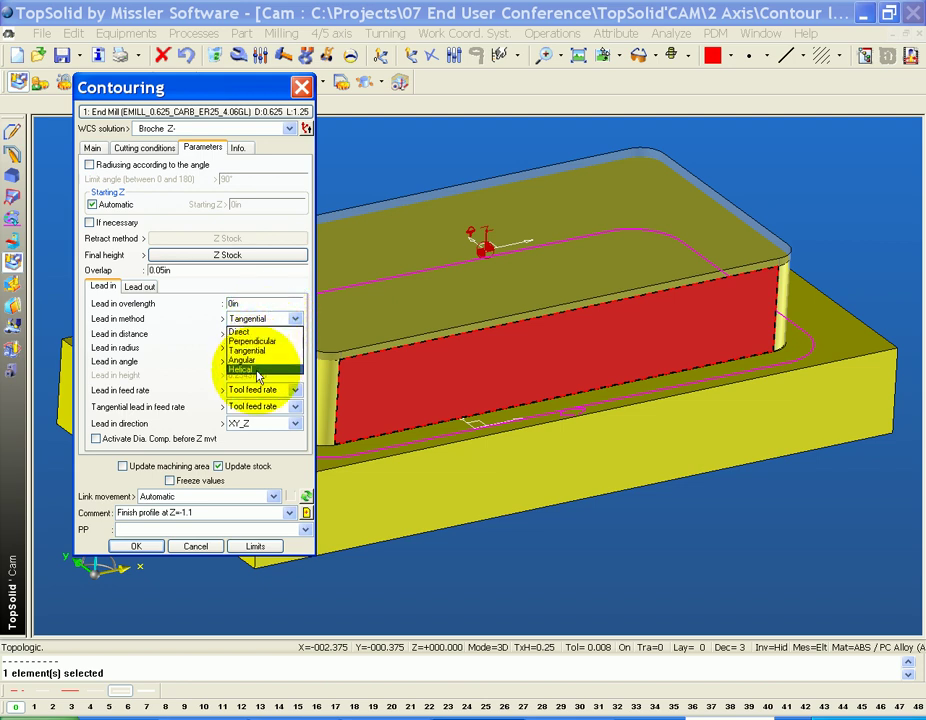
left_click(258, 370)
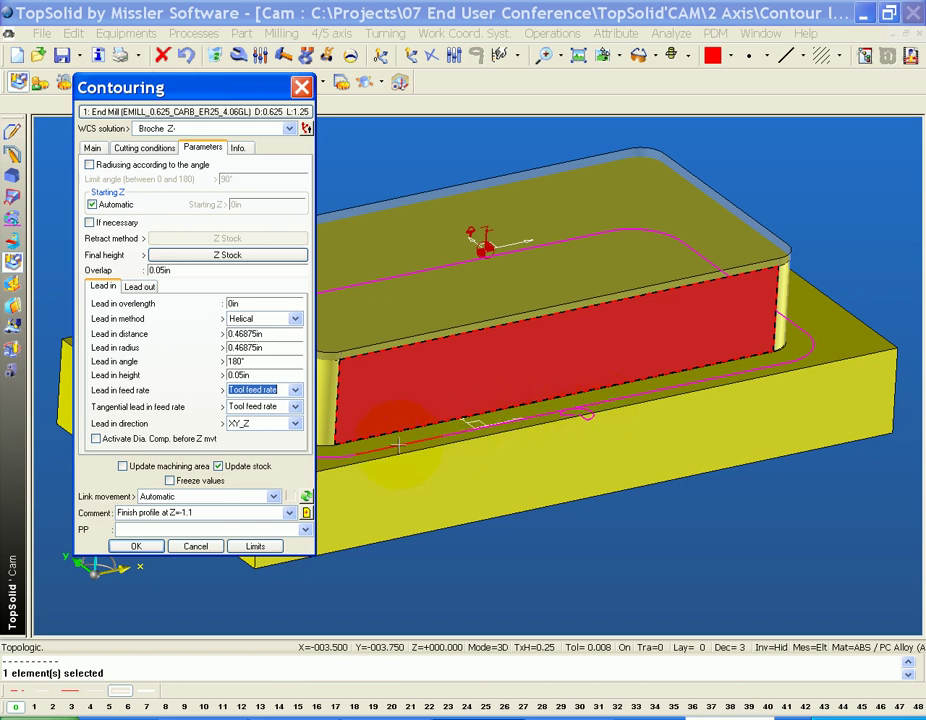
left_click(139, 286)
left_click(268, 318)
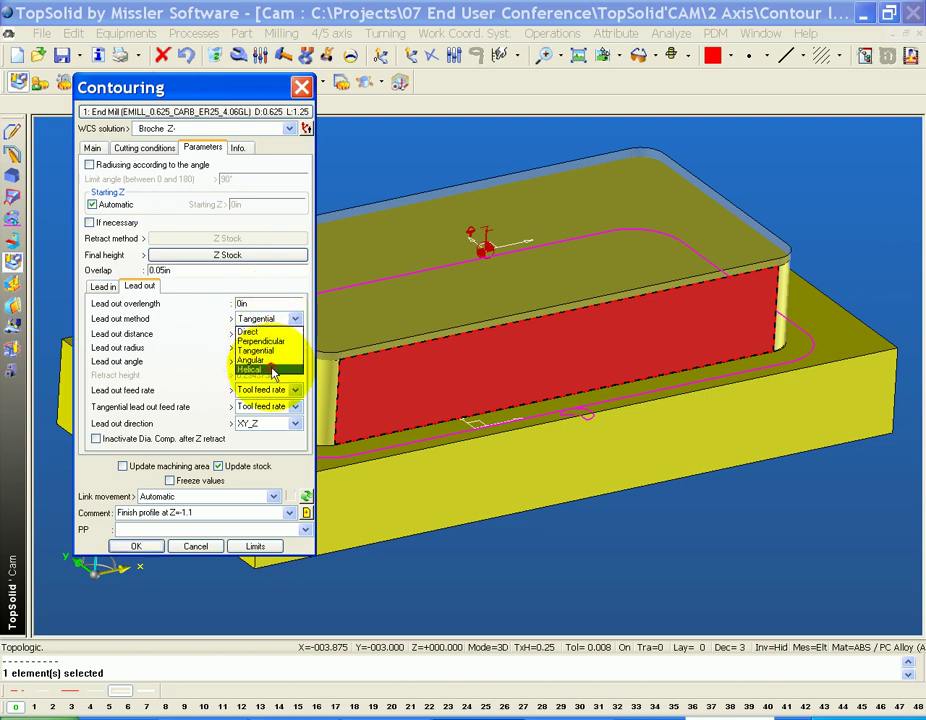
left_click(268, 375)
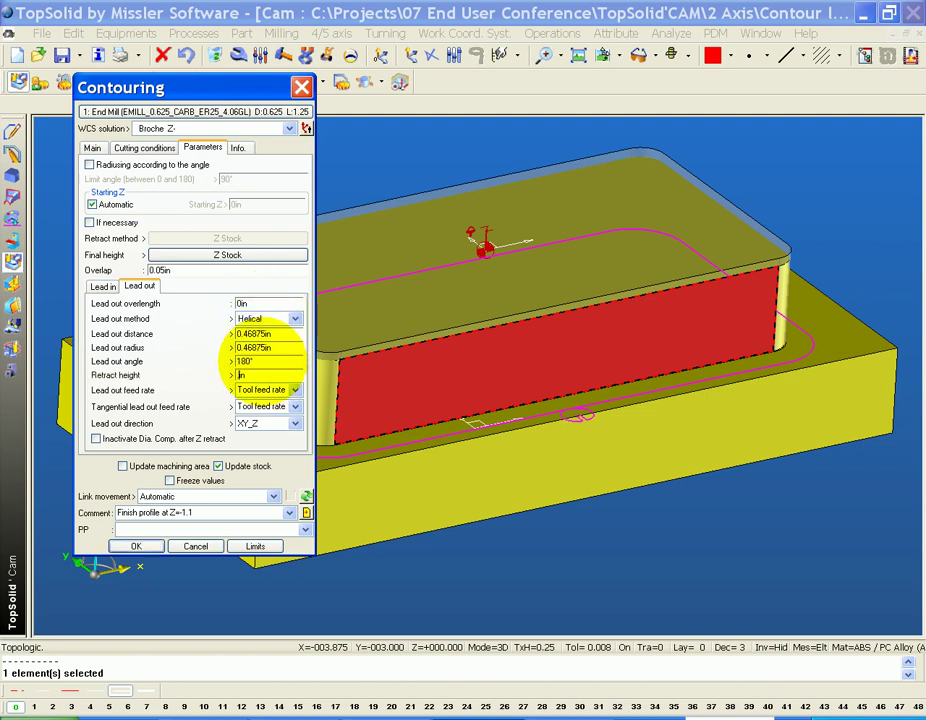
key("Return")
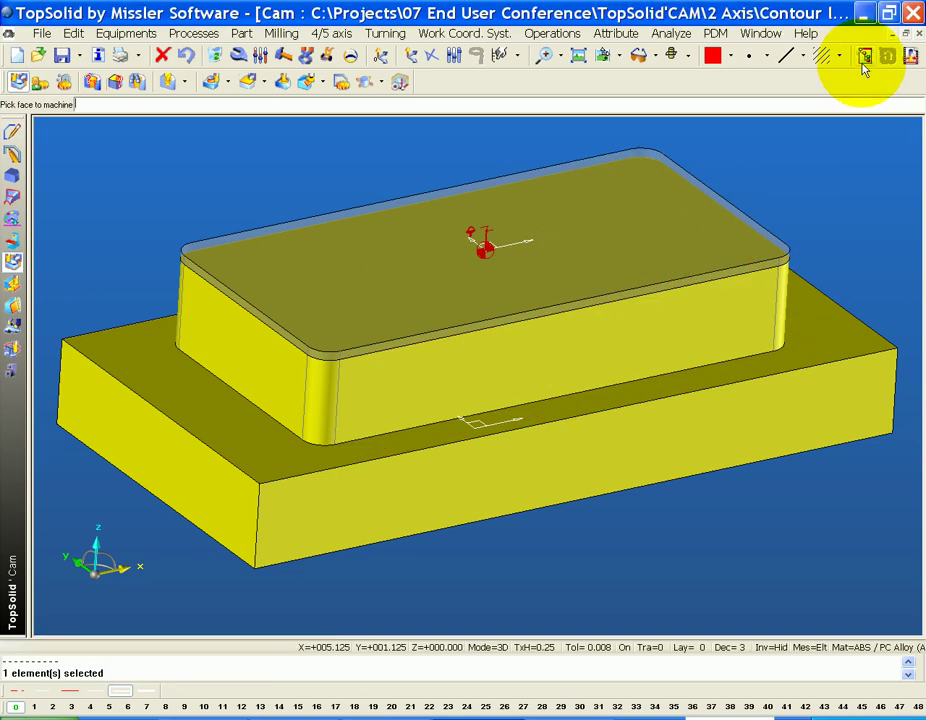
Display the 2: Contouring operation's toolpath from the Operations manager
left_click(889, 56)
left_click(160, 152)
left_click(355, 273)
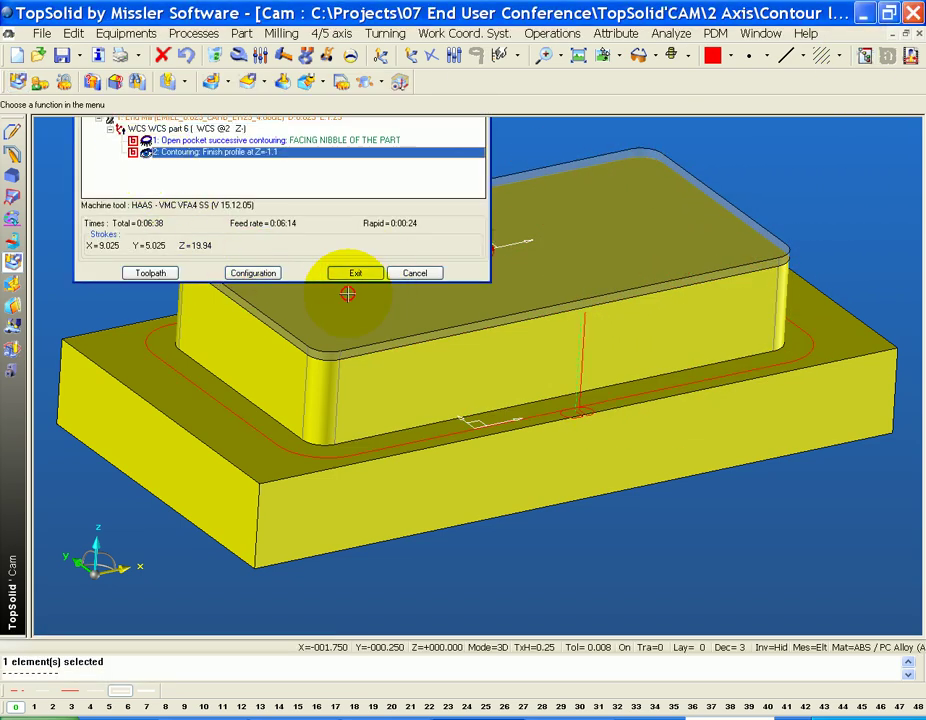
Zoom into the helical entry from the side X view, then orbit back to an oblique view
left_click(143, 565)
scroll(444, 582, "up", 3)
scroll(436, 605, "up", 4)
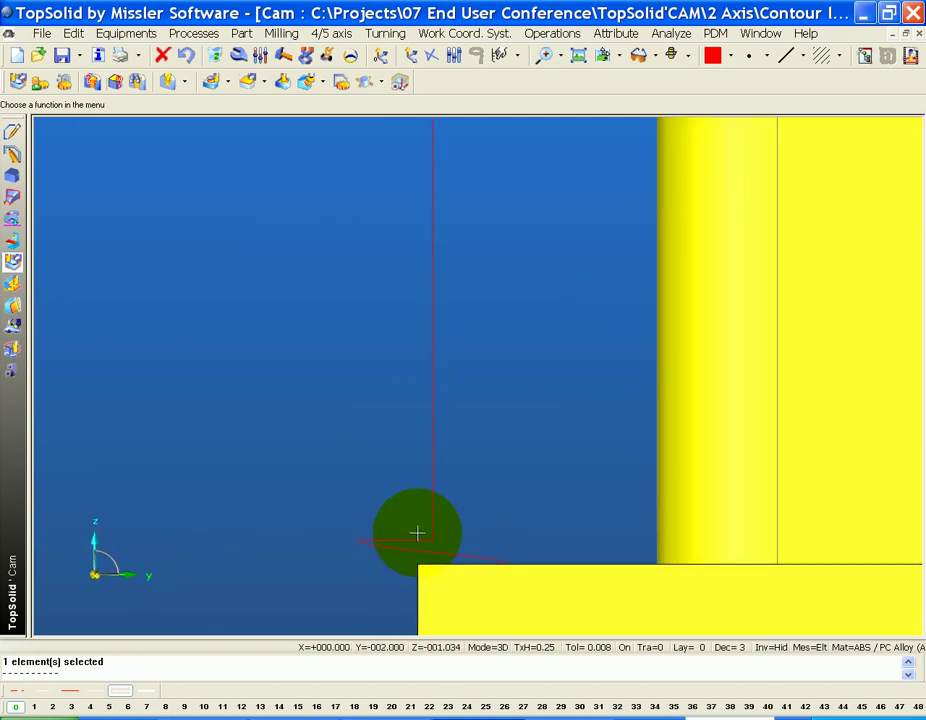
scroll(505, 565, "down", 4)
middle_click_drag(442, 533, 710, 567)
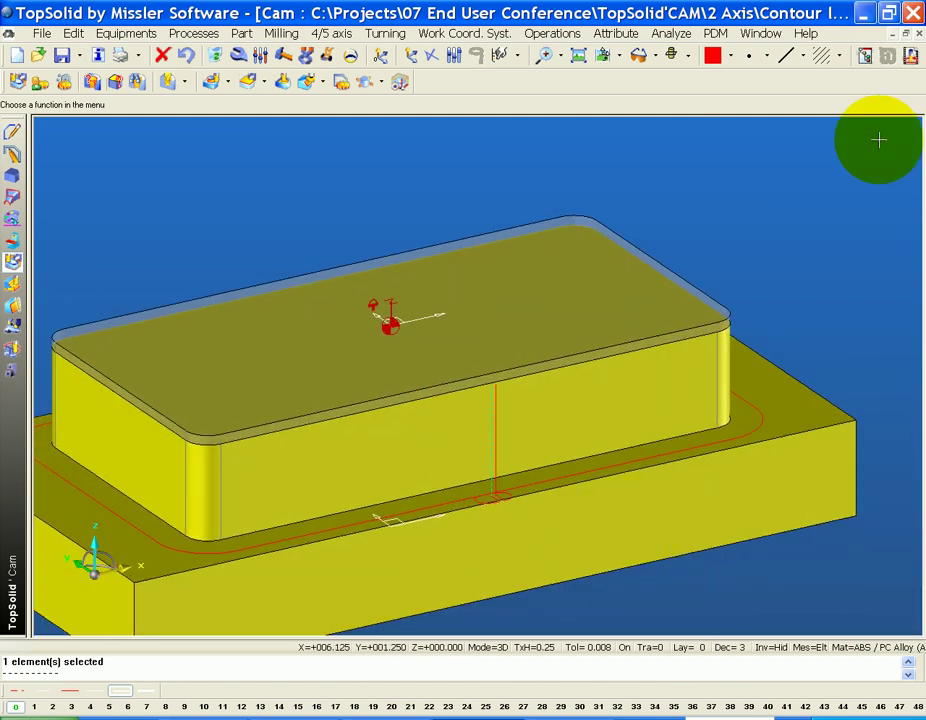
left_click(887, 55)
Post-process the Contouring operation via ISO Process and save the G-code as CONTOUR LEAD IN-OUTS.NC
left_click(190, 153)
right_click(190, 155)
left_click(250, 398)
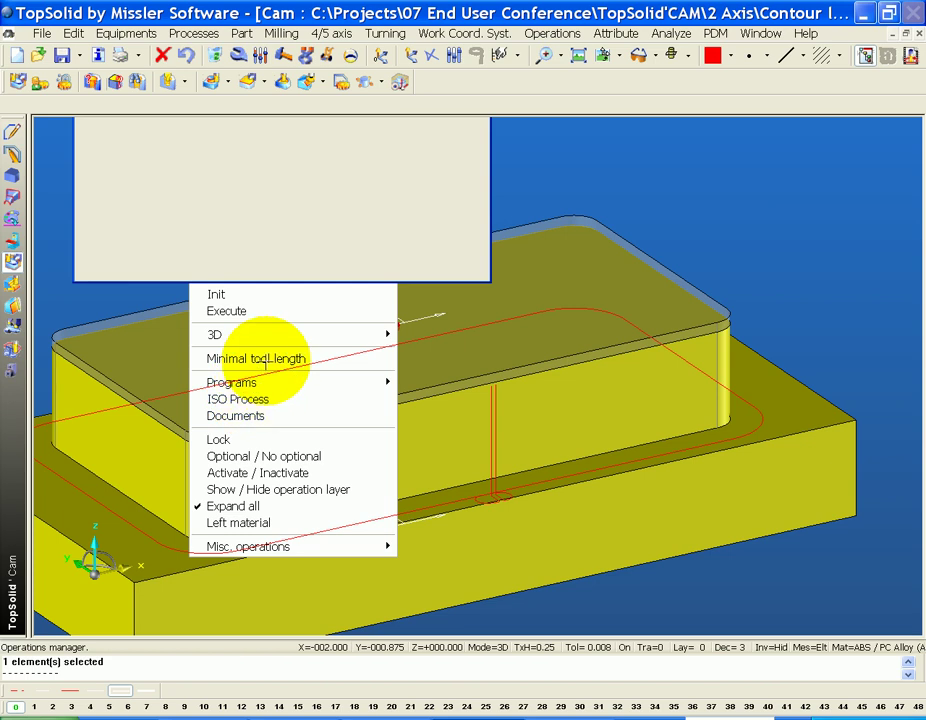
left_click(78, 80)
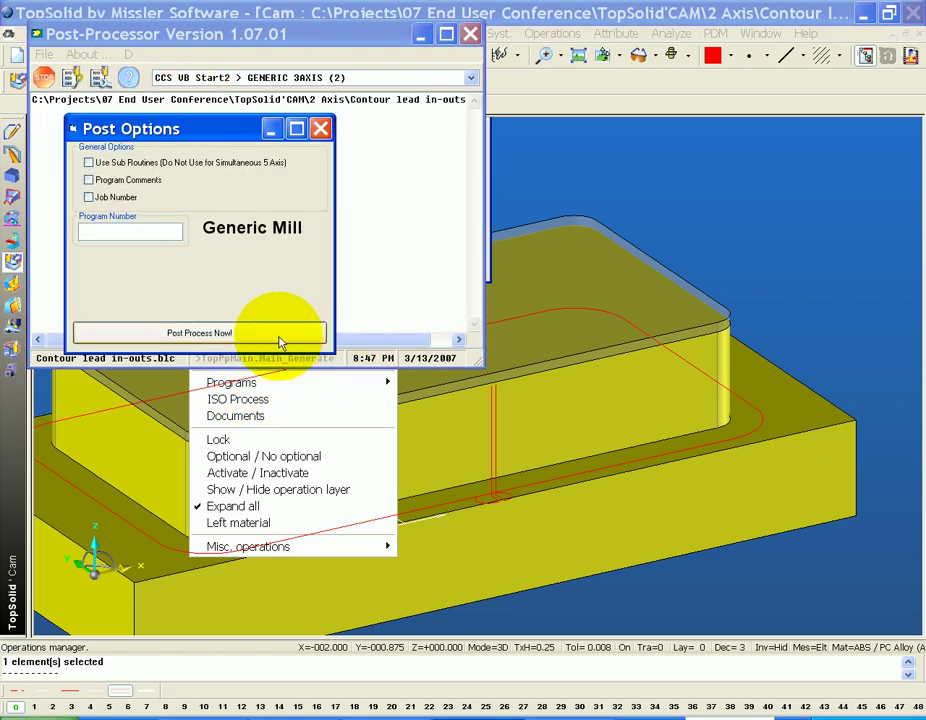
left_click(226, 336)
left_click(197, 261)
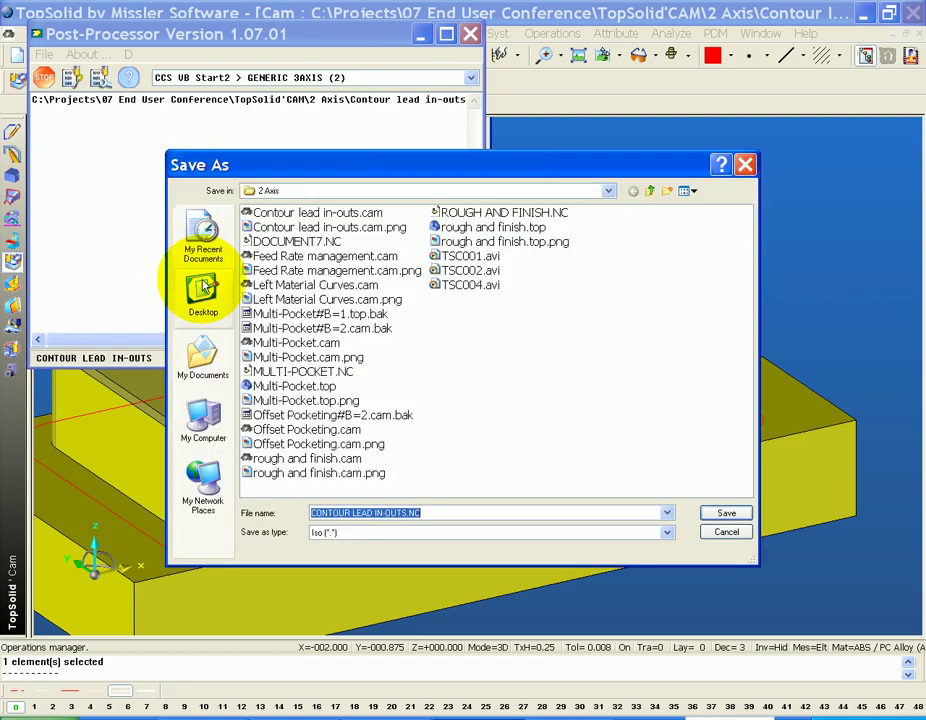
left_click(727, 513)
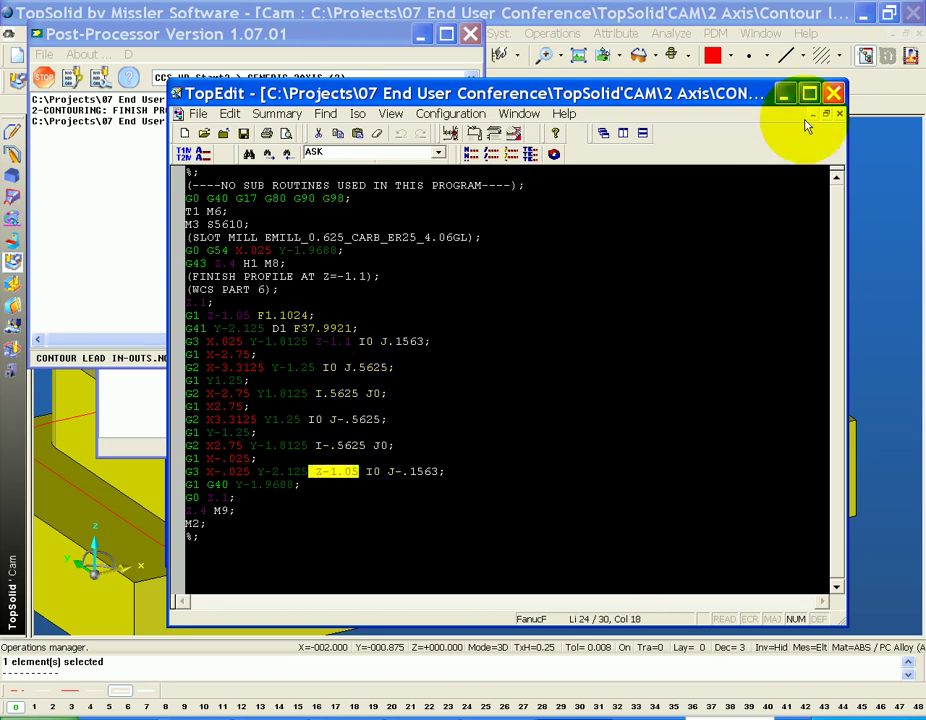
Close TopEdit and the post-processor, then delete the 2: Contouring operation in the Operations manager
left_click(833, 93)
left_click(470, 34)
left_click(355, 273)
left_click(863, 56)
left_click(172, 152)
key("Delete")
Confirm deleting the Contouring operation and close the operations list
left_click(385, 386)
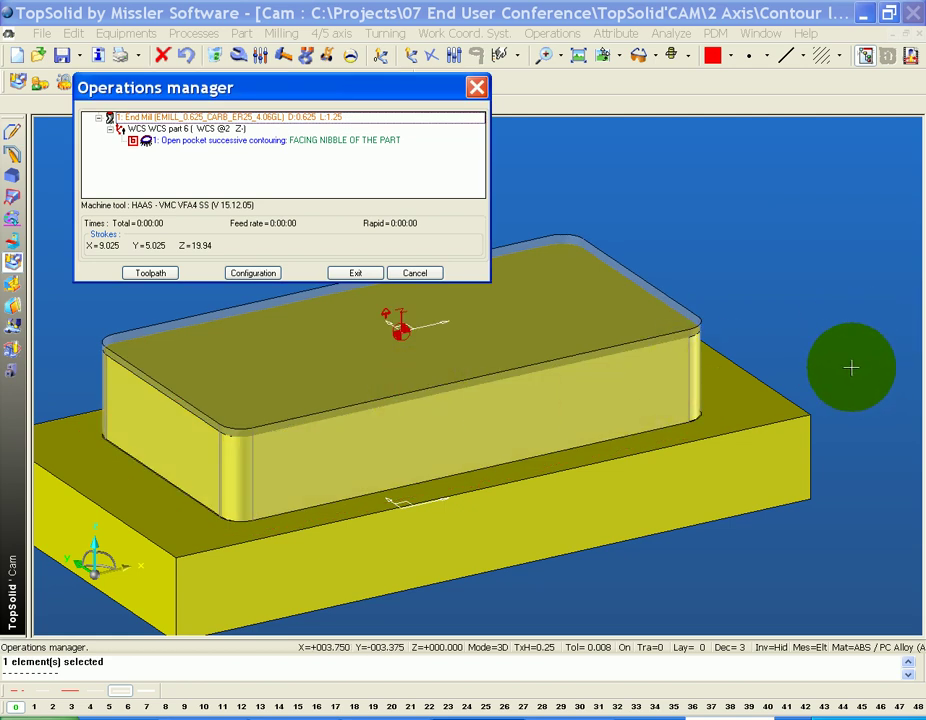
left_click(656, 233)
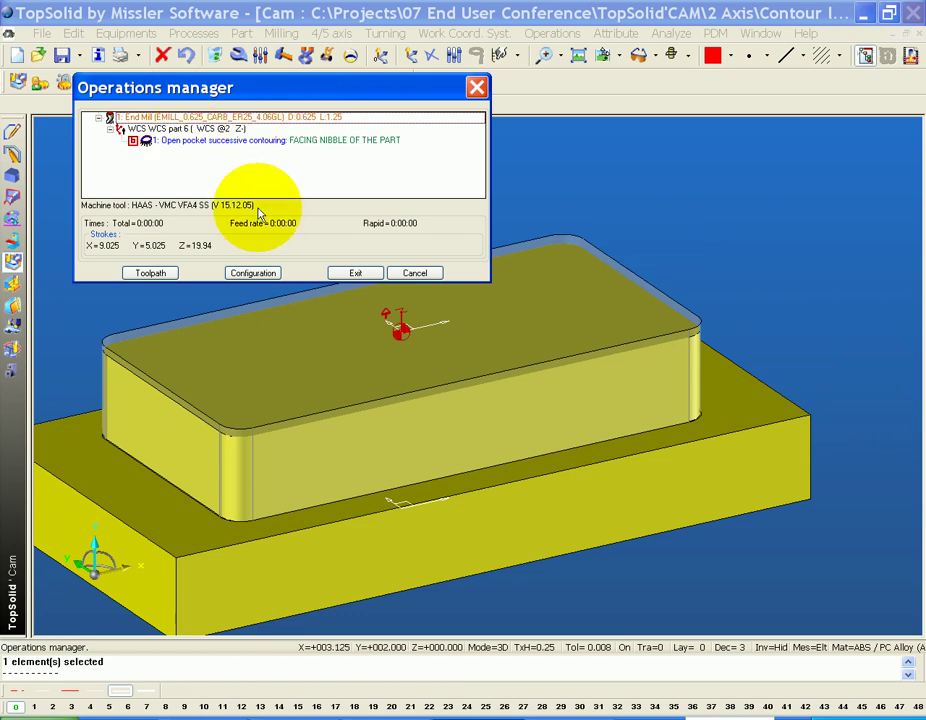
left_click(352, 272)
Start a new face-defined contouring operation, picking the boss's front side face and end face
left_click(212, 81)
left_click(13, 104)
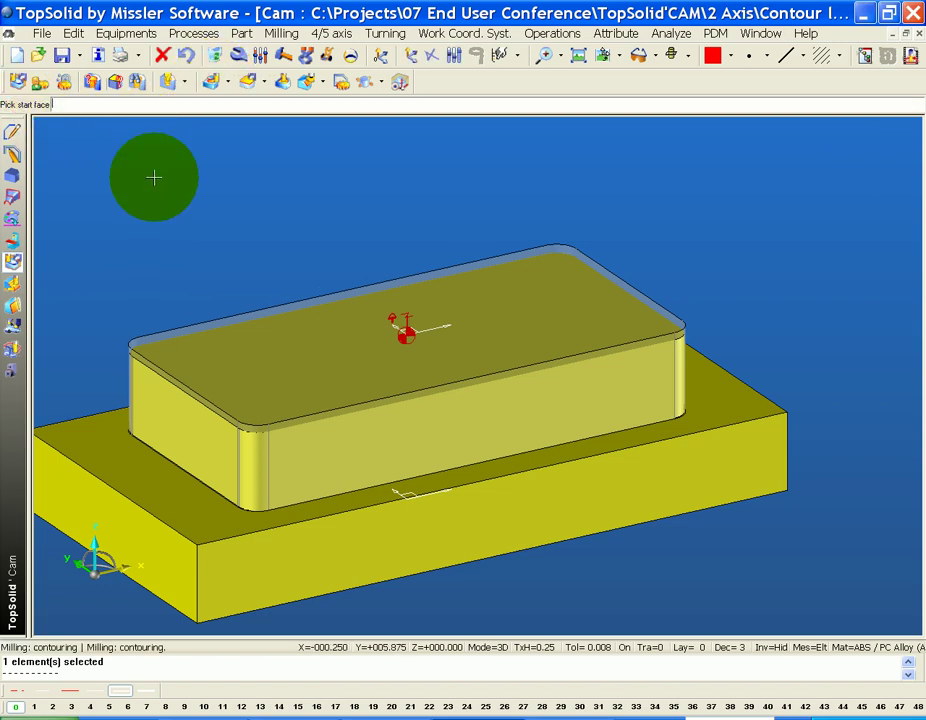
left_click(565, 413)
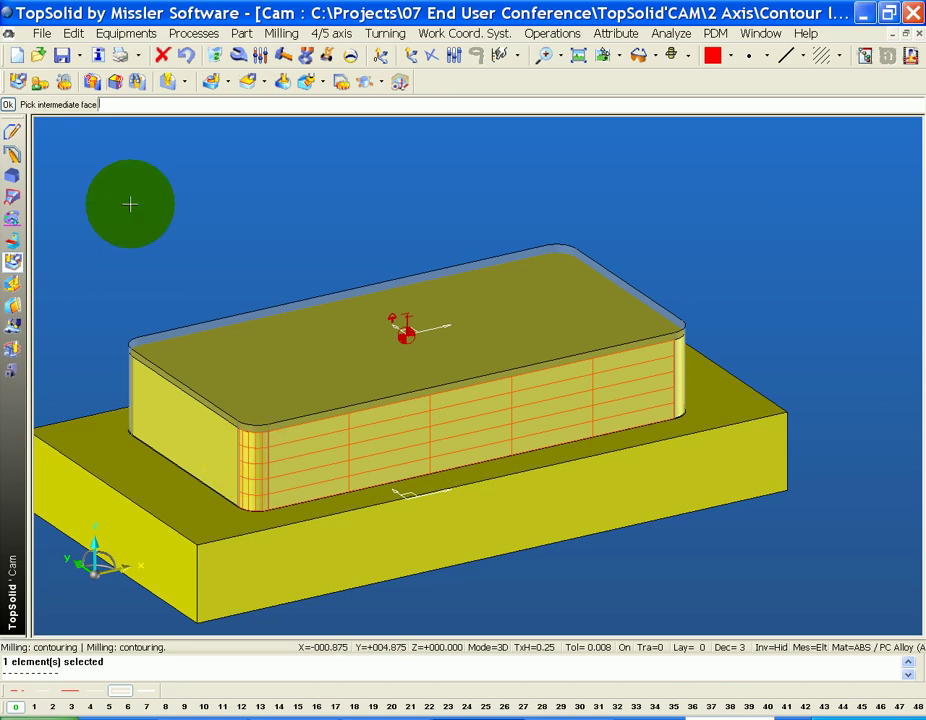
left_click(465, 290)
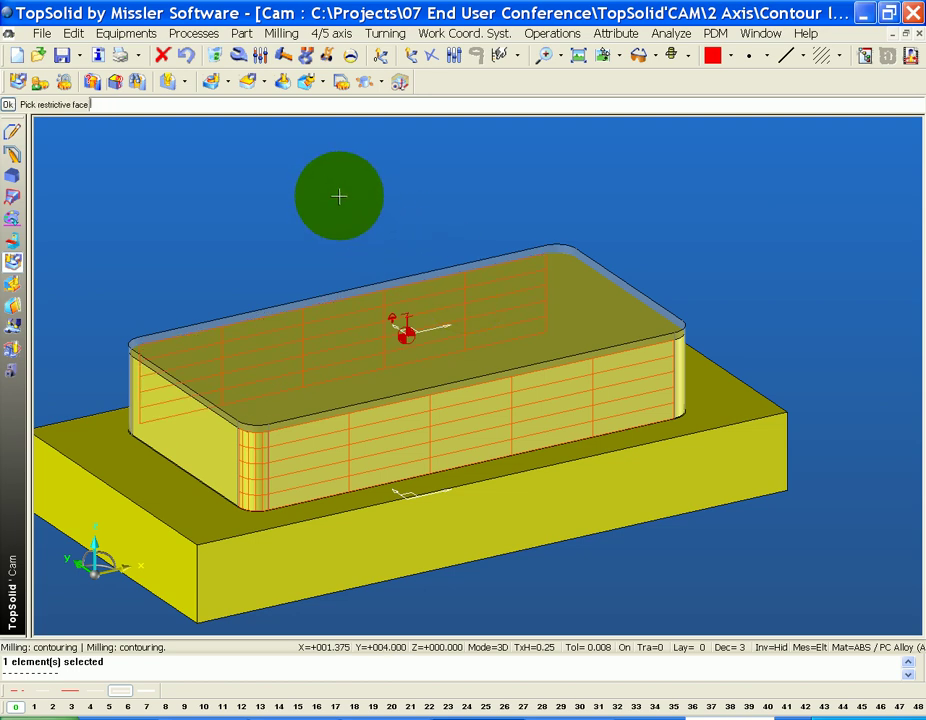
key("Return")
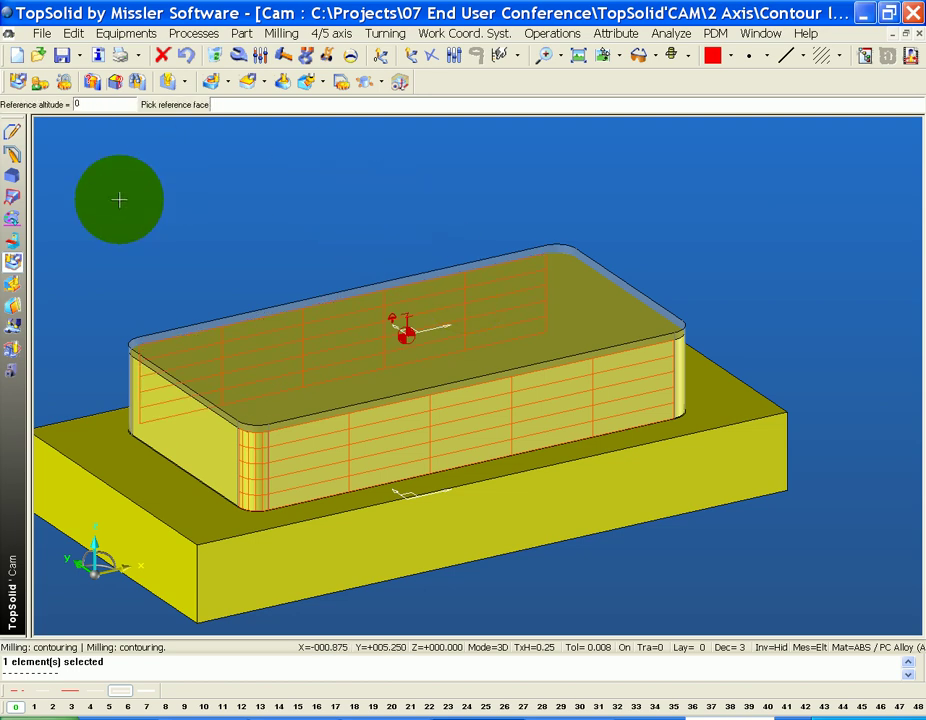
Use the base top as reference face, reuse the 0.625 end mill, and pick the boss top face
left_click(164, 478)
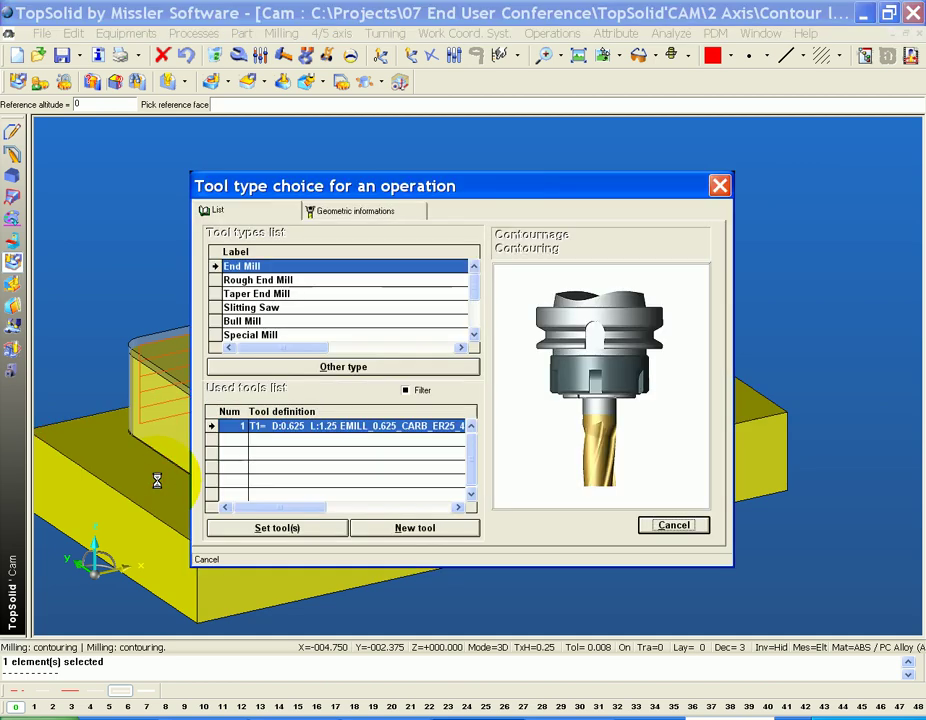
double_click(345, 430)
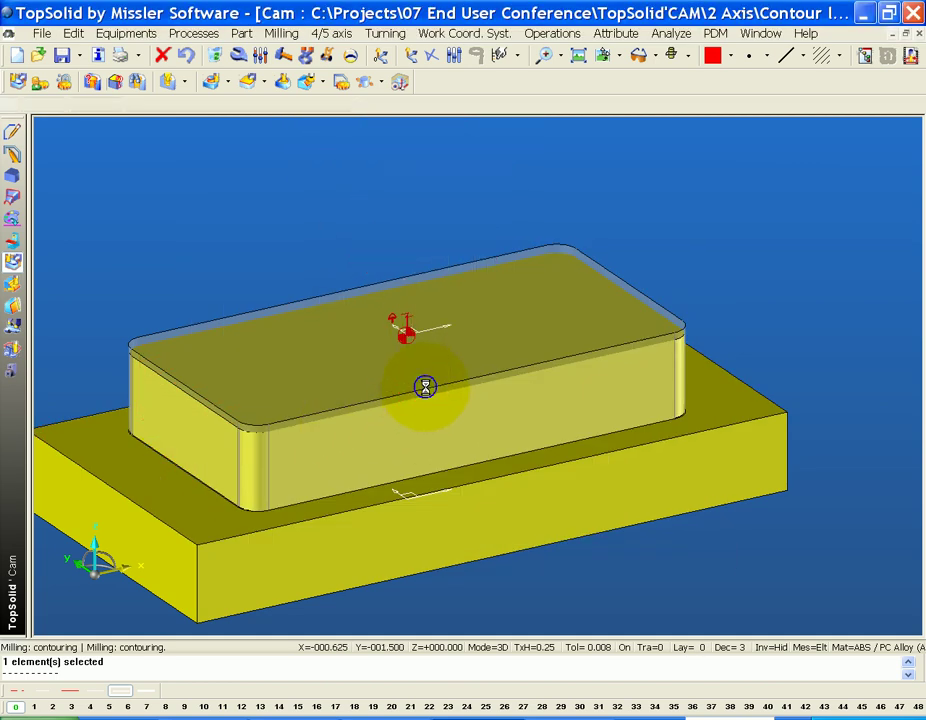
left_click(424, 387)
Switch to wireframe and set 100in maximum axial depth with 0in bottom and side stock
left_click(673, 57)
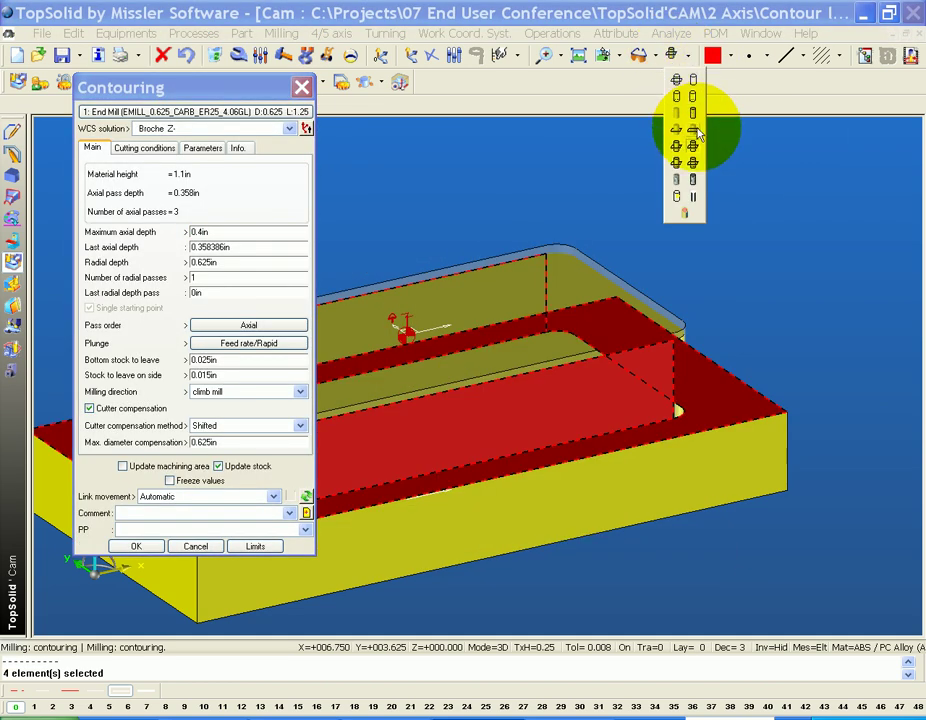
left_click(676, 80)
middle_click_drag(713, 240, 752, 210)
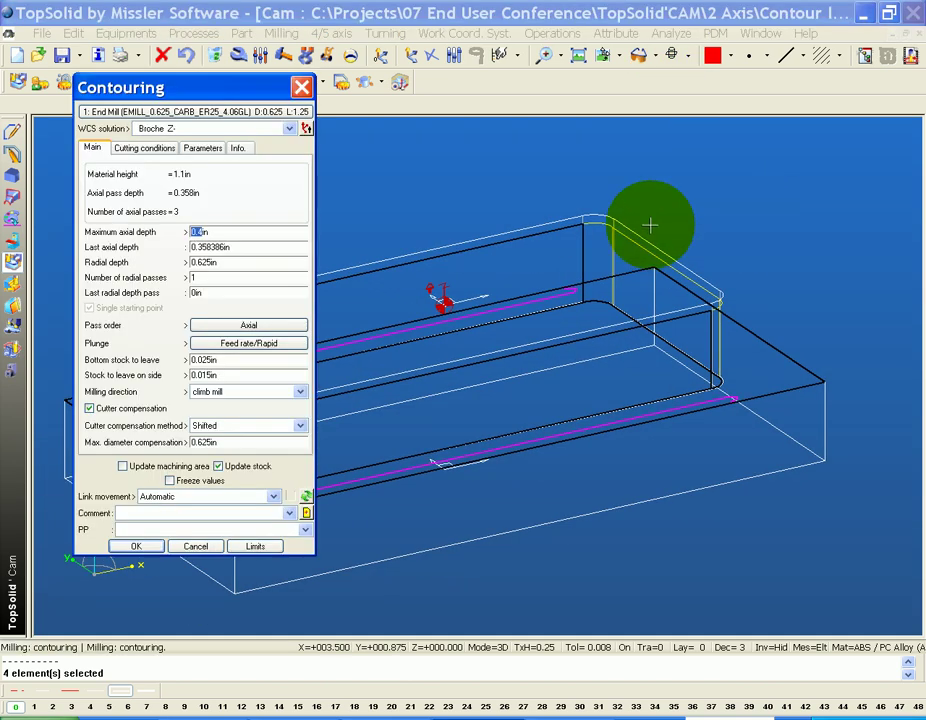
key("Tab")
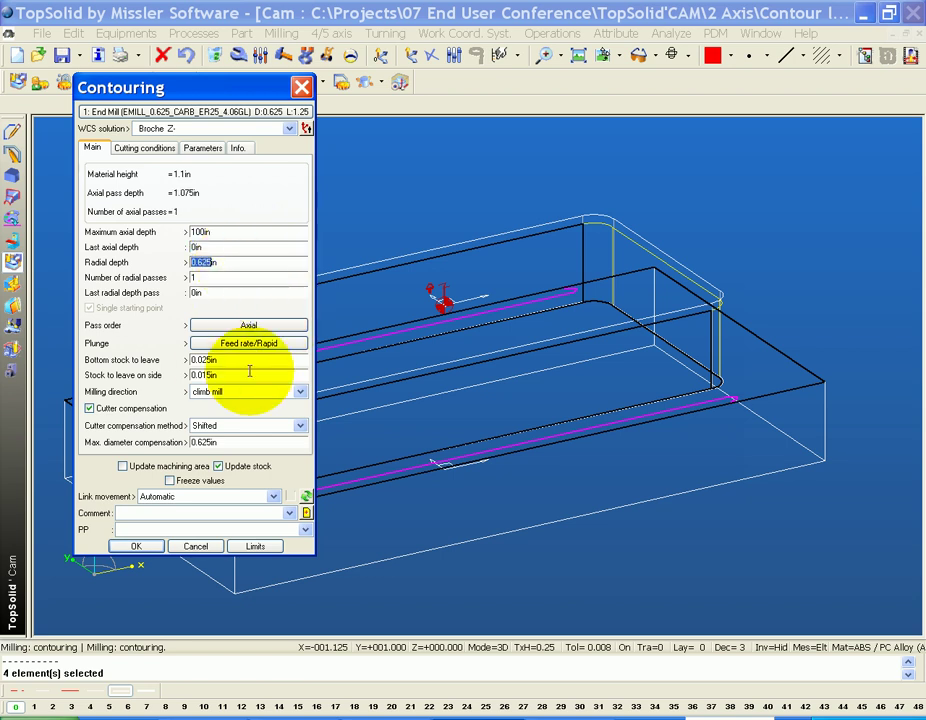
left_click(222, 360)
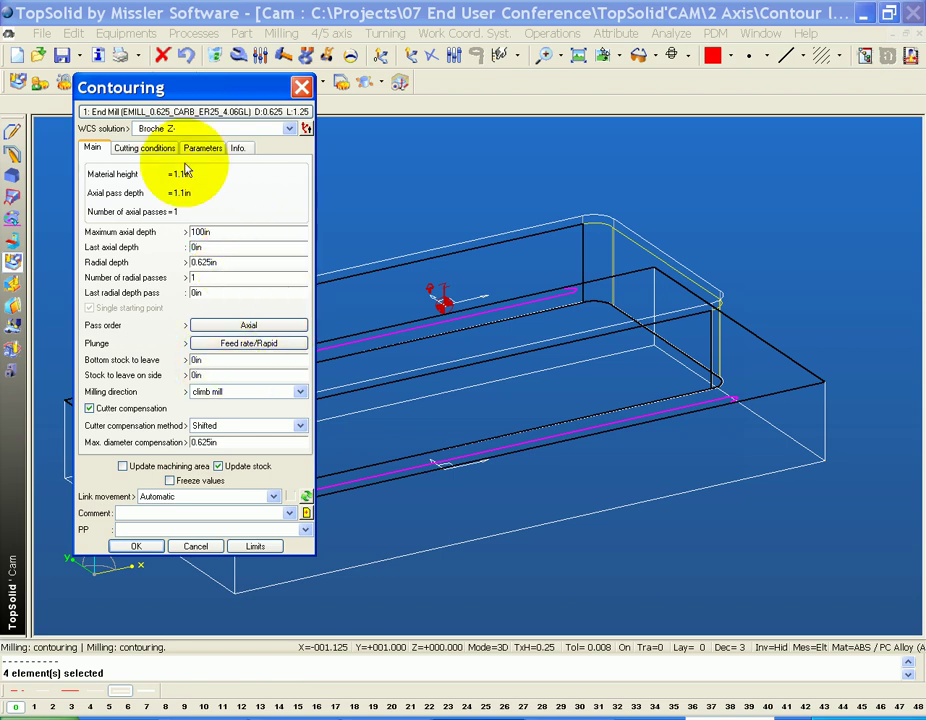
Set the lead-in method to Angular with a 1in overlength
left_click(195, 149)
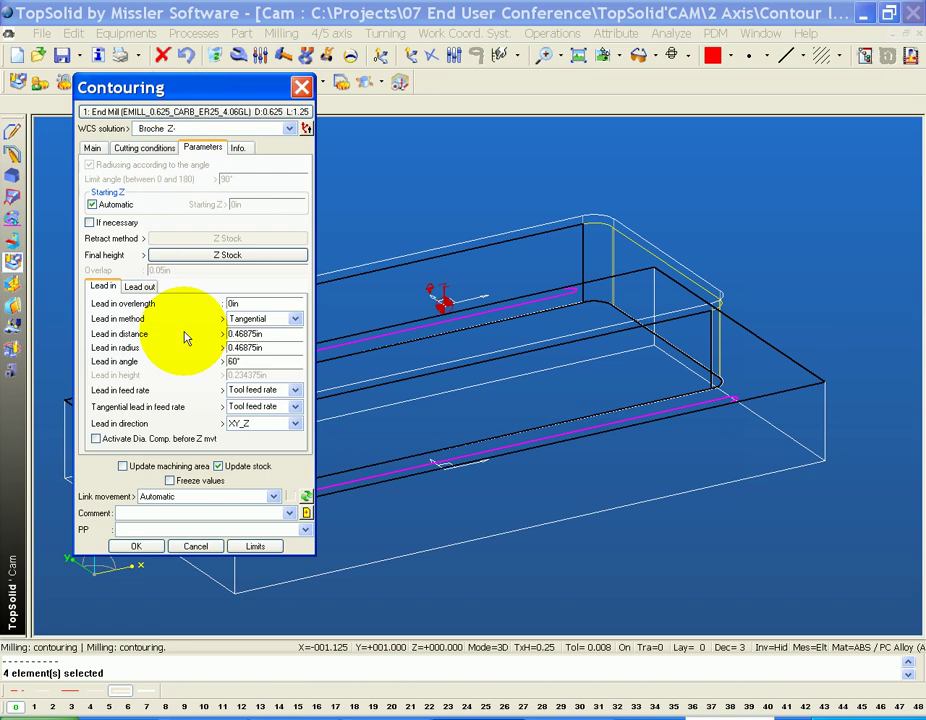
left_click(257, 322)
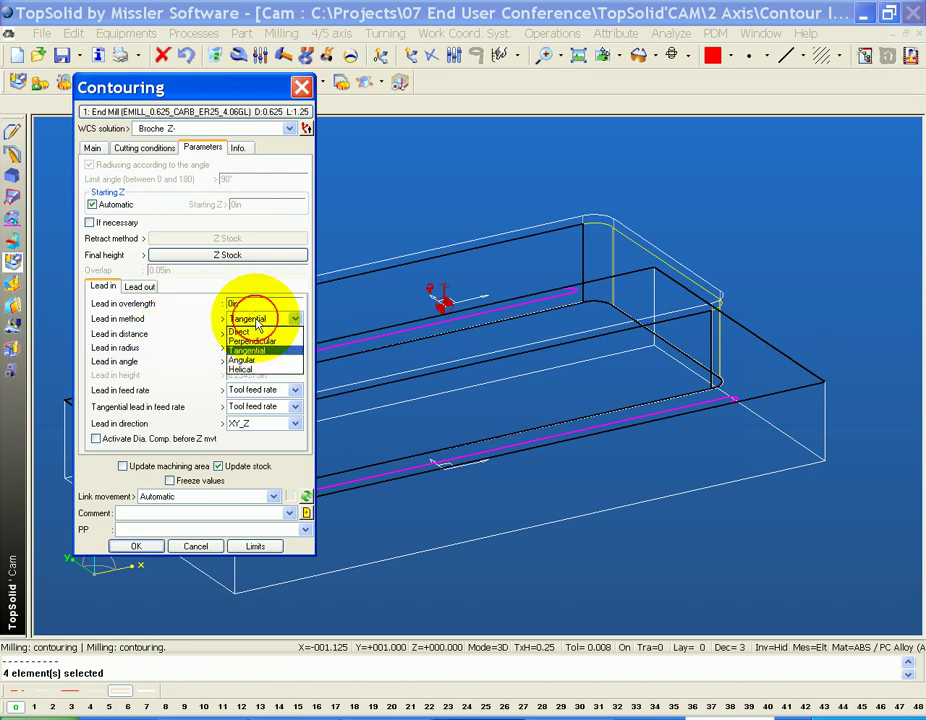
left_click(255, 355)
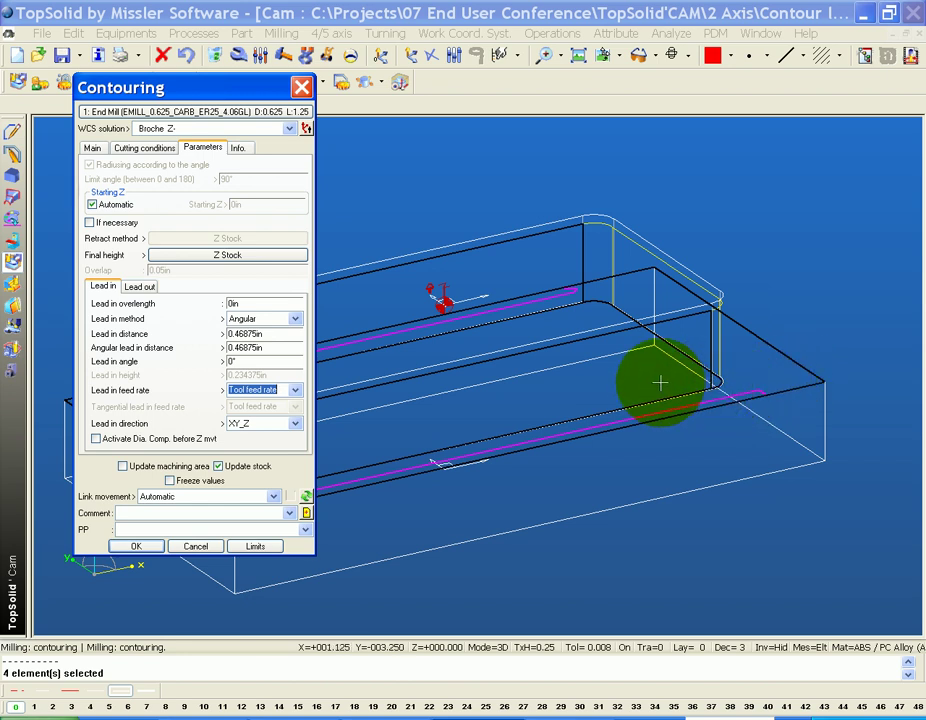
left_click(246, 302)
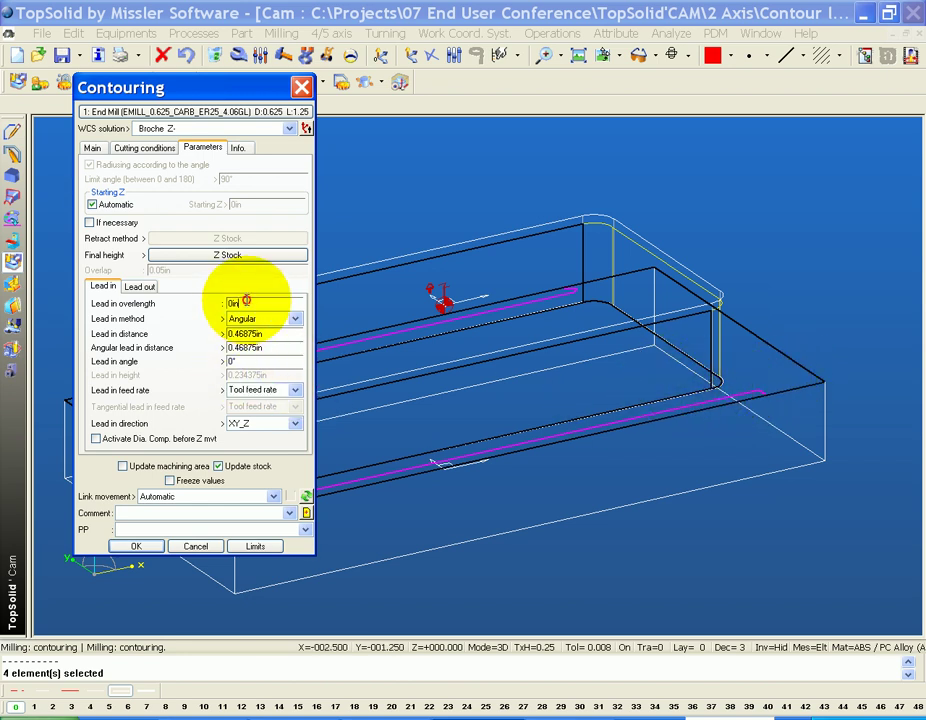
Set the lead-out method to Angular and accept the contouring operation
left_click(139, 286)
left_click(268, 318)
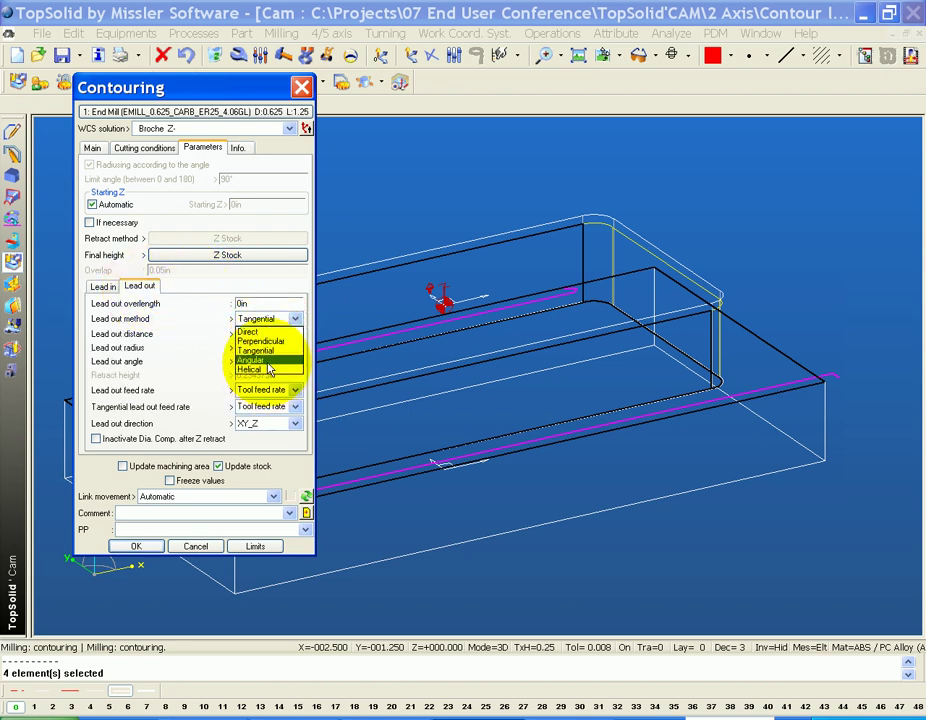
left_click(265, 359)
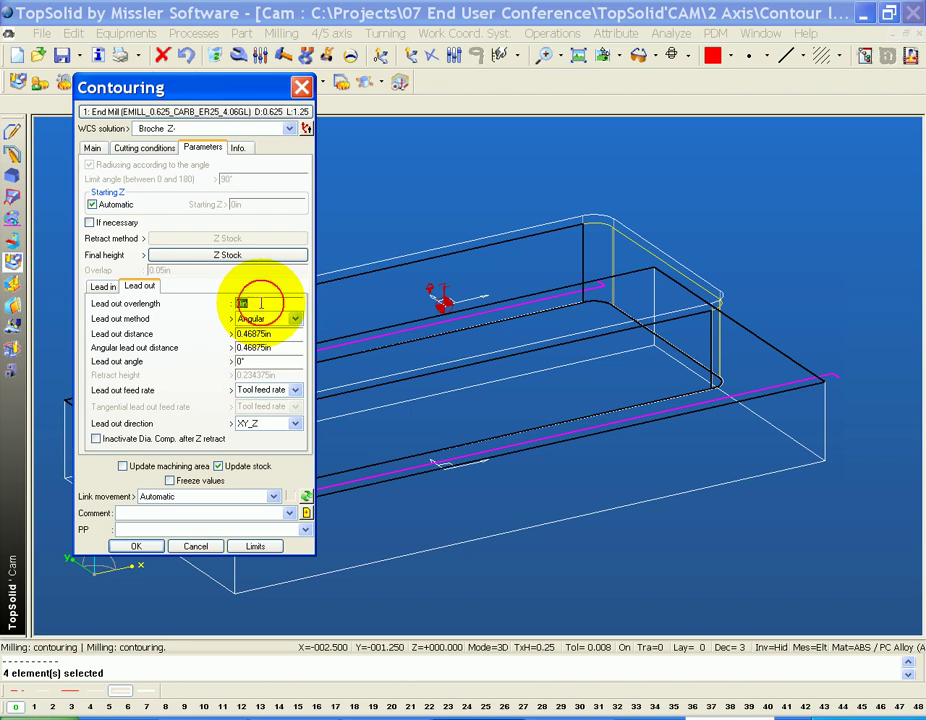
left_click(134, 546)
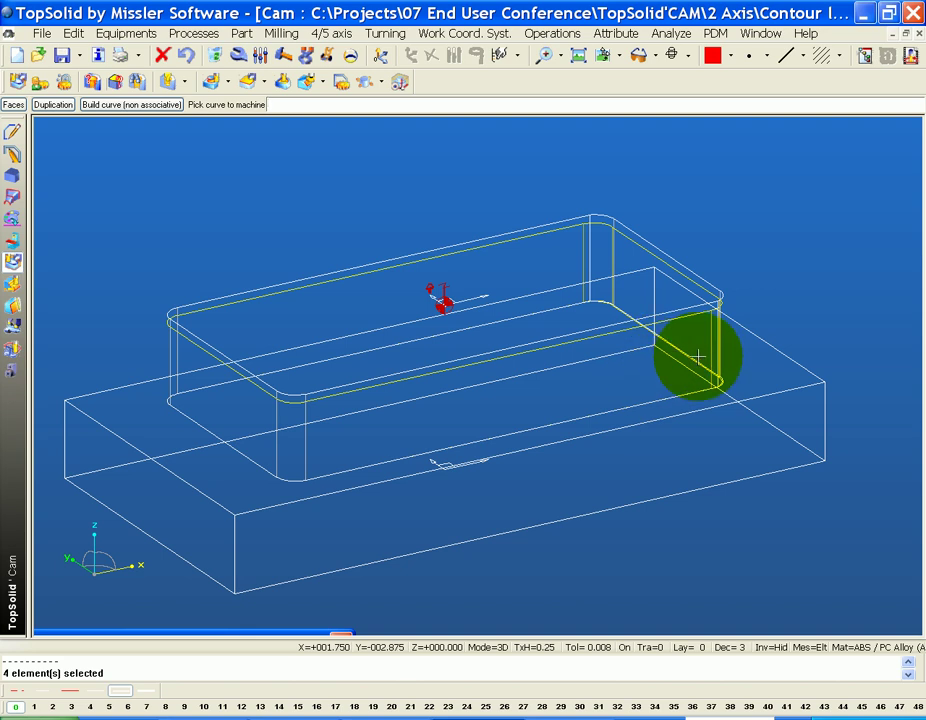
Post-process 2: Contouring with Generic Mill options, overwriting CONTOUR LEAD IN-OUTS.NC
left_click(868, 58)
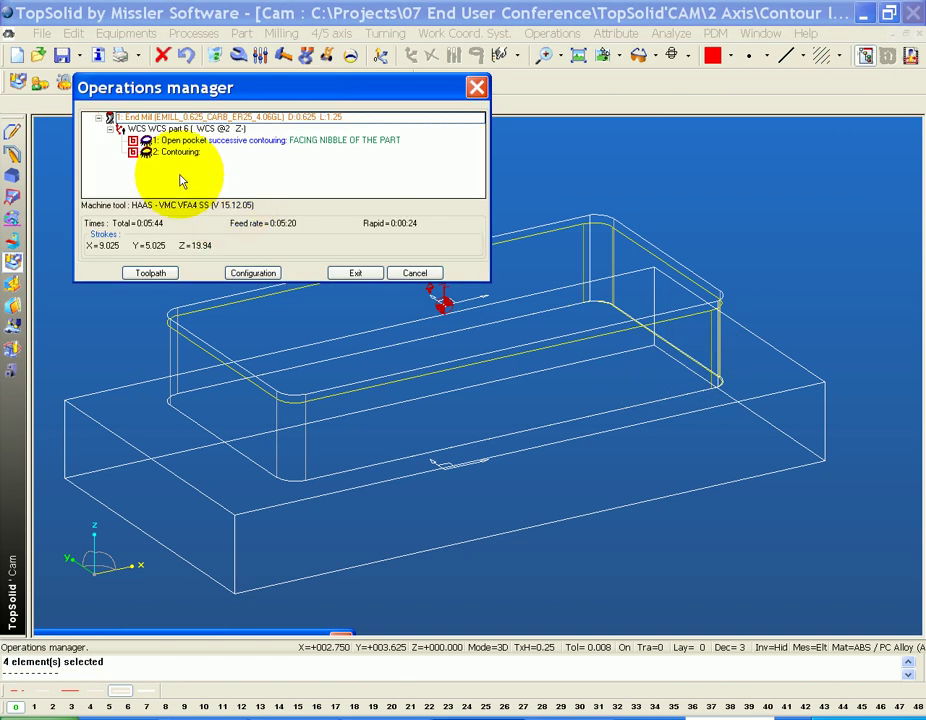
left_click(180, 154)
right_click(180, 157)
left_click(275, 397)
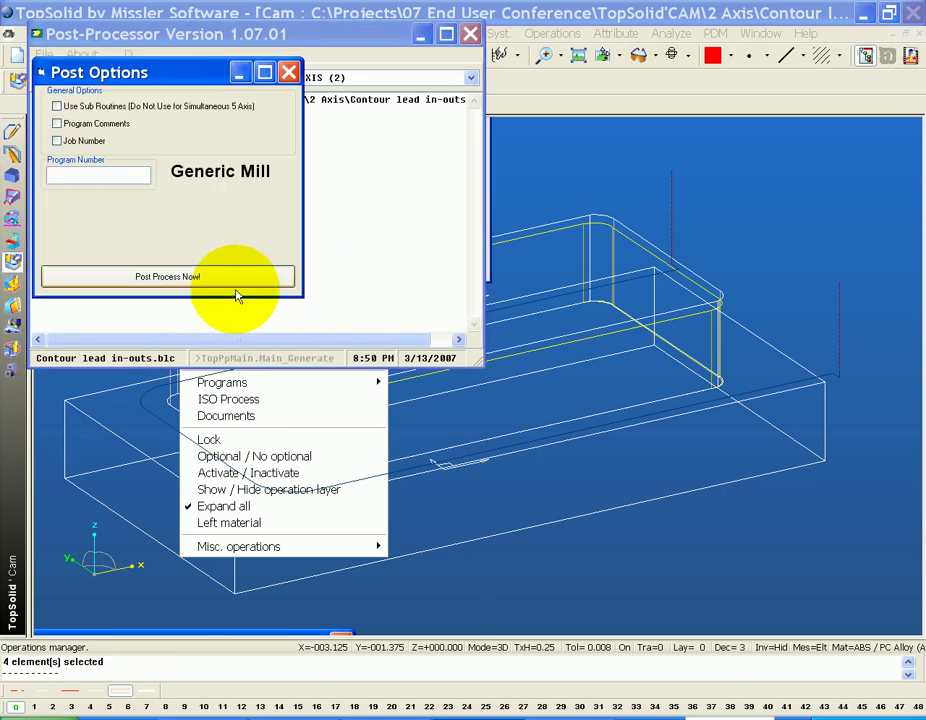
left_click(238, 281)
left_click(165, 205)
left_click(721, 512)
left_click(172, 224)
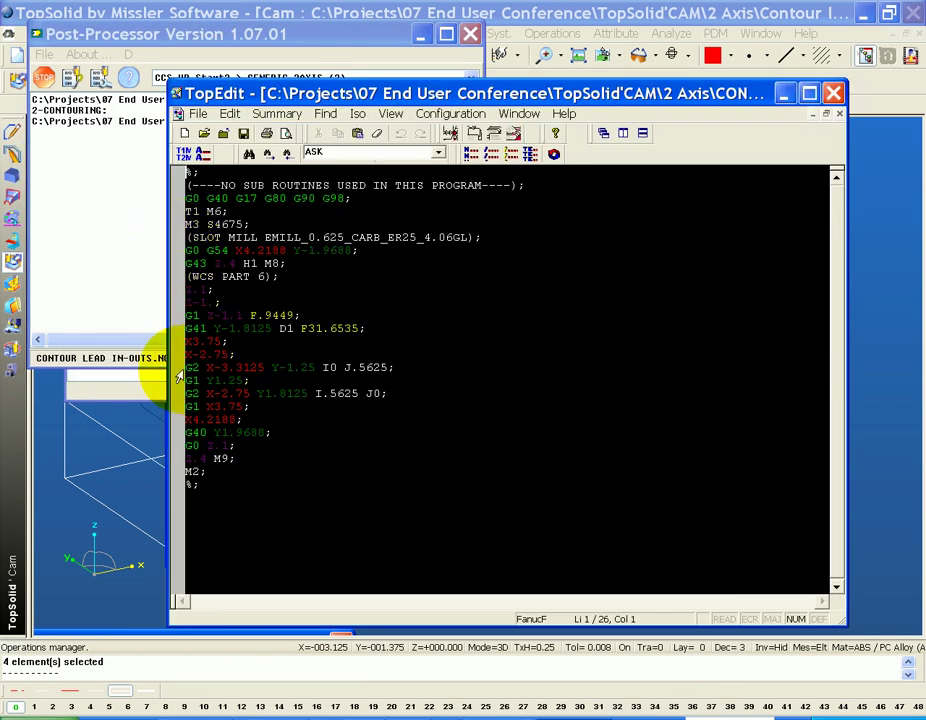
left_click(200, 329)
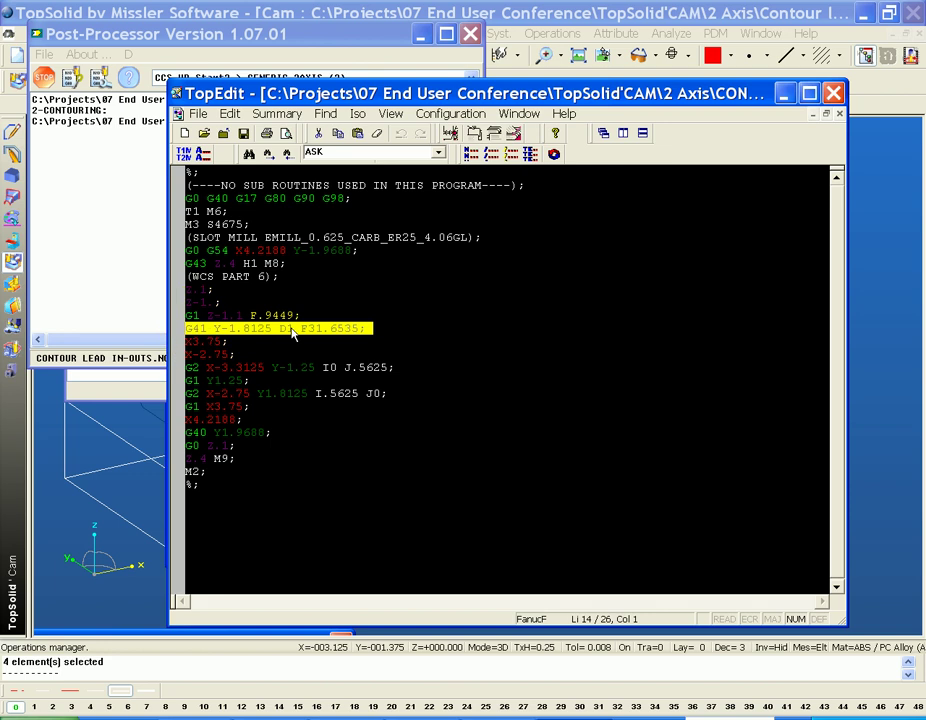
left_click(226, 341)
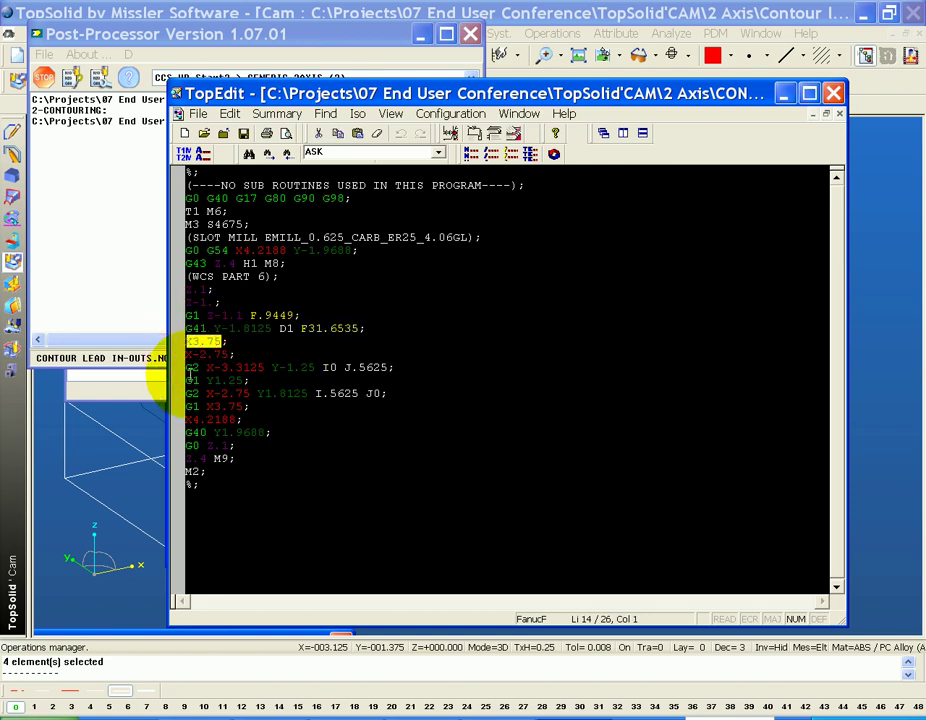
left_click(240, 406)
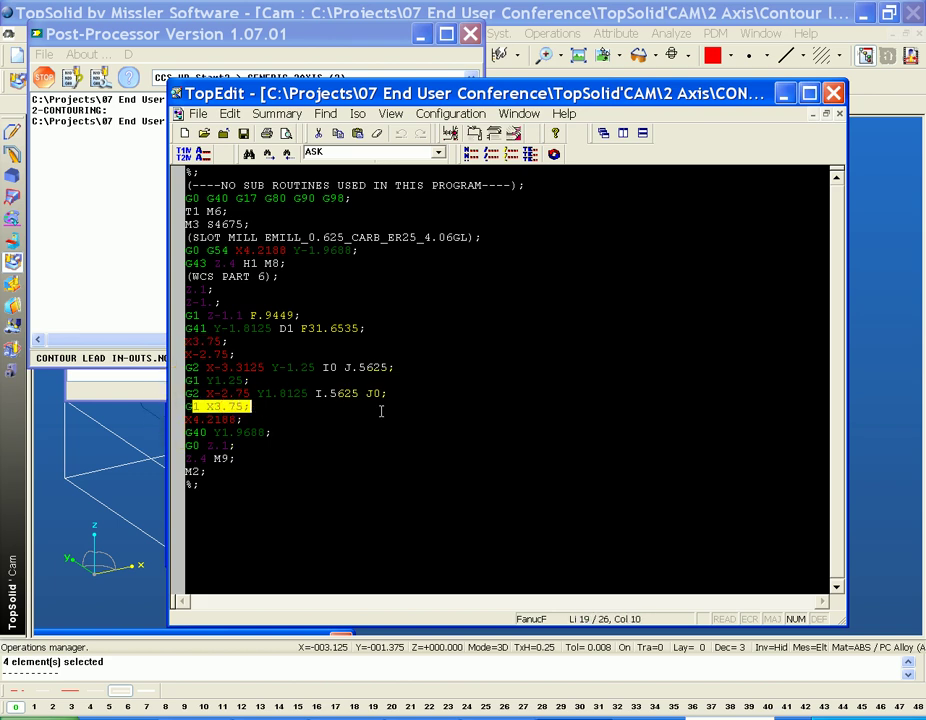